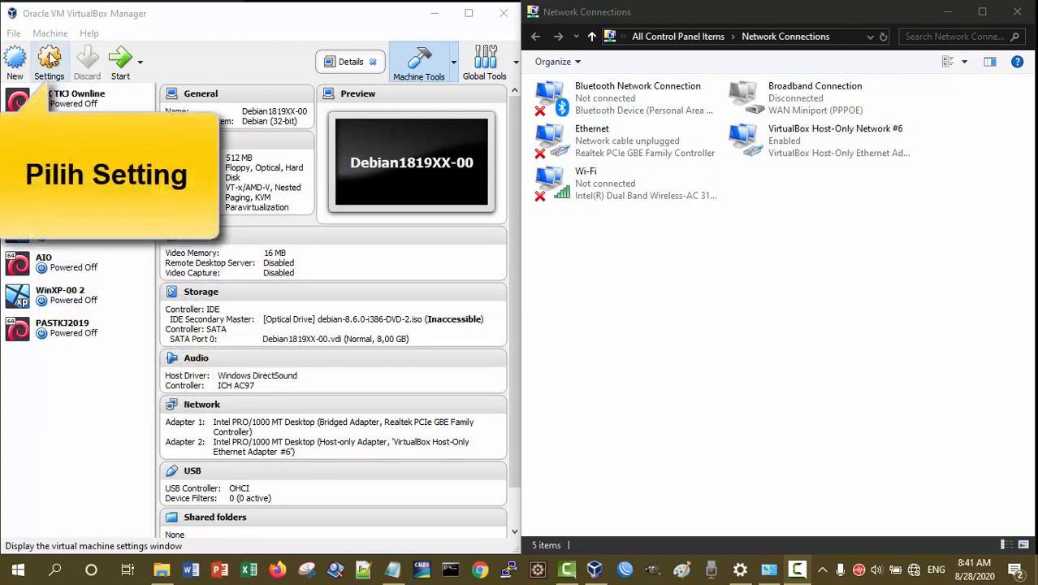
# Review the Debian1819XX-00 virtual machine's Adapter 2 network settings and accept the settings dialog
pyautogui.click(50, 63)
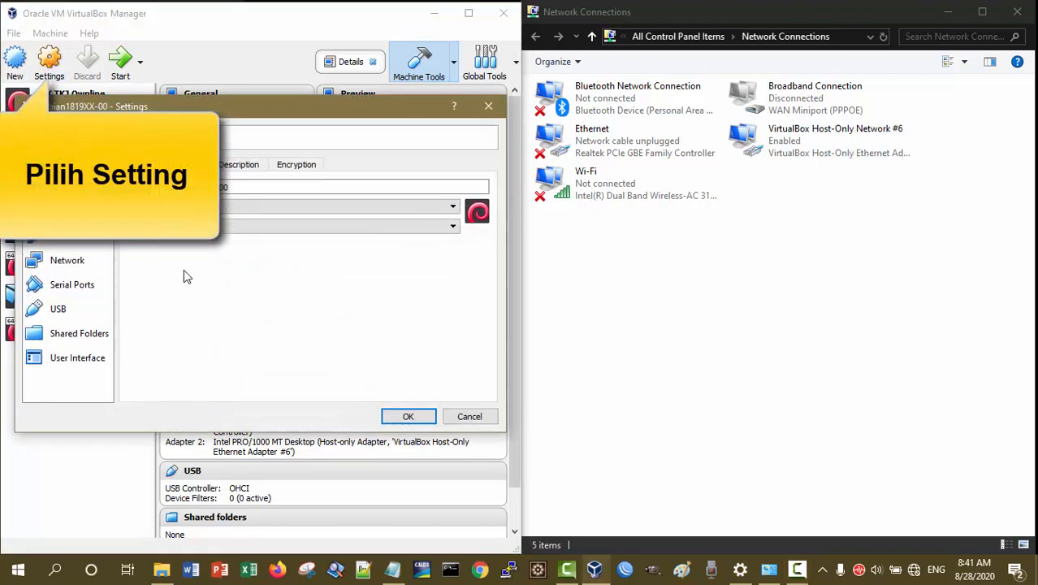
pyautogui.click(67, 261)
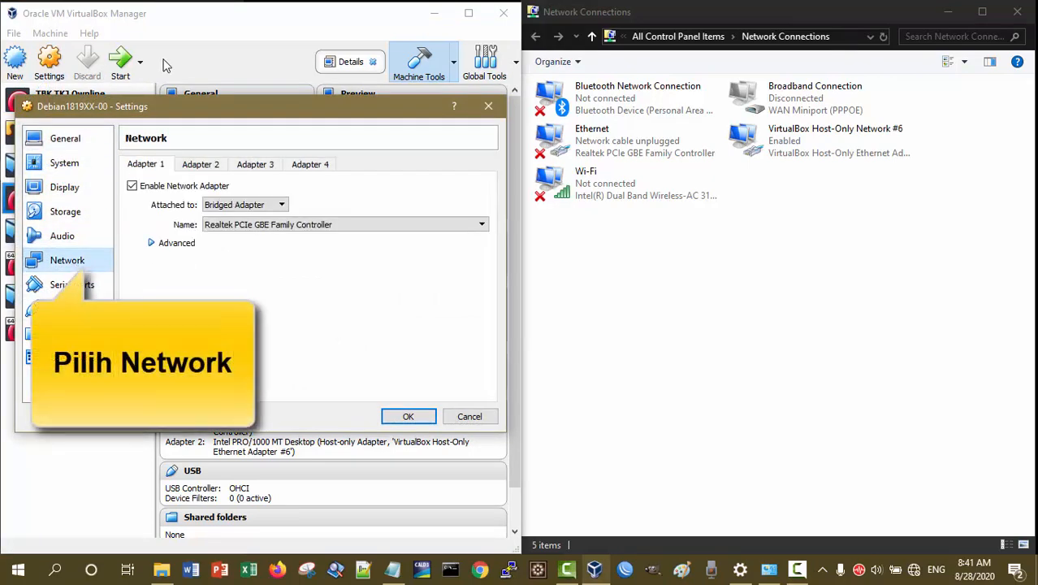
pyautogui.click(209, 165)
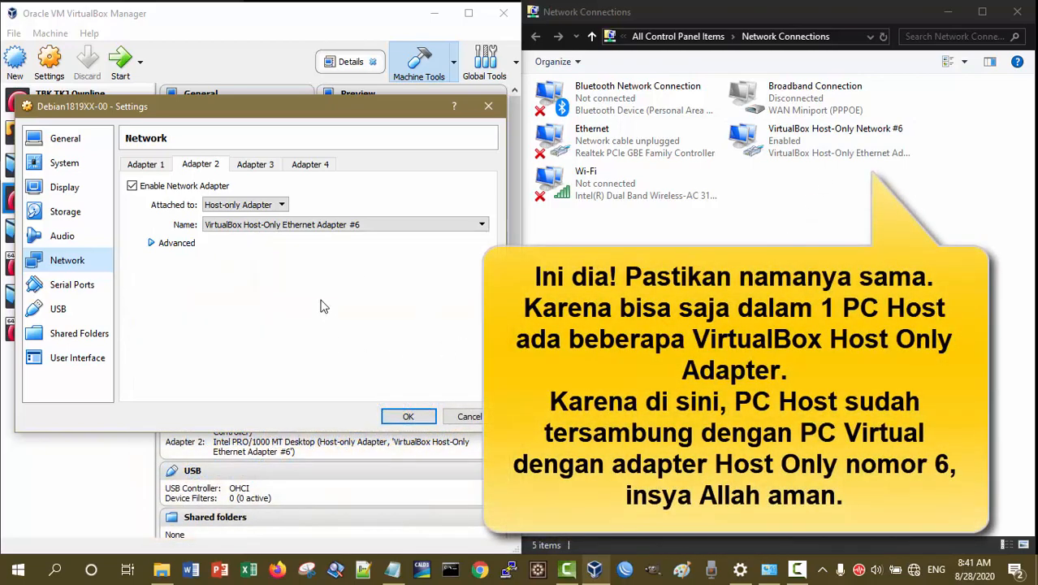
pyautogui.click(409, 417)
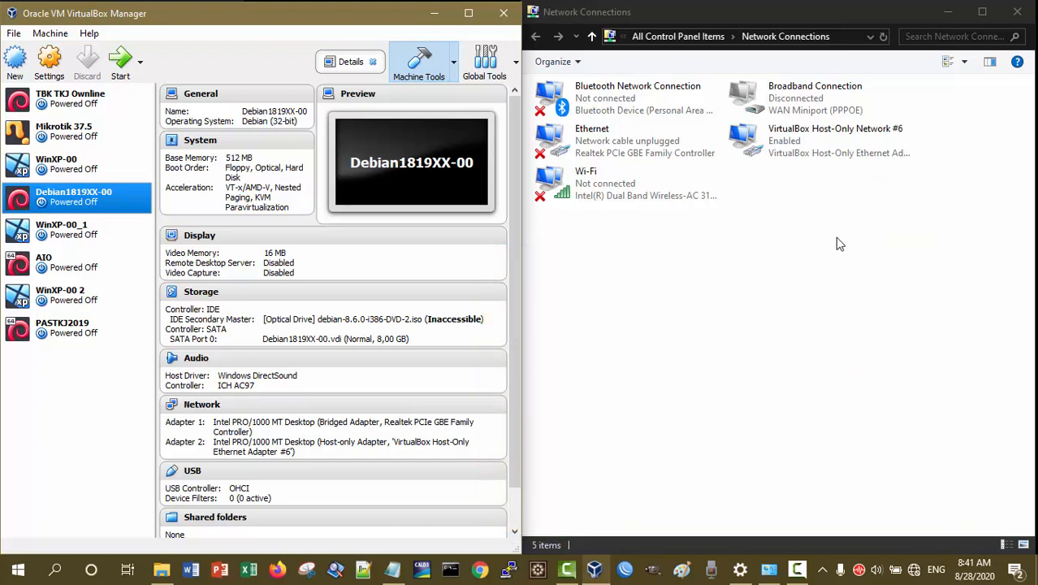
# Open the Internet Protocol Version 4 (TCP/IPv4) properties of VirtualBox Host-Only Network #6 to check its IP address
pyautogui.click(846, 148)
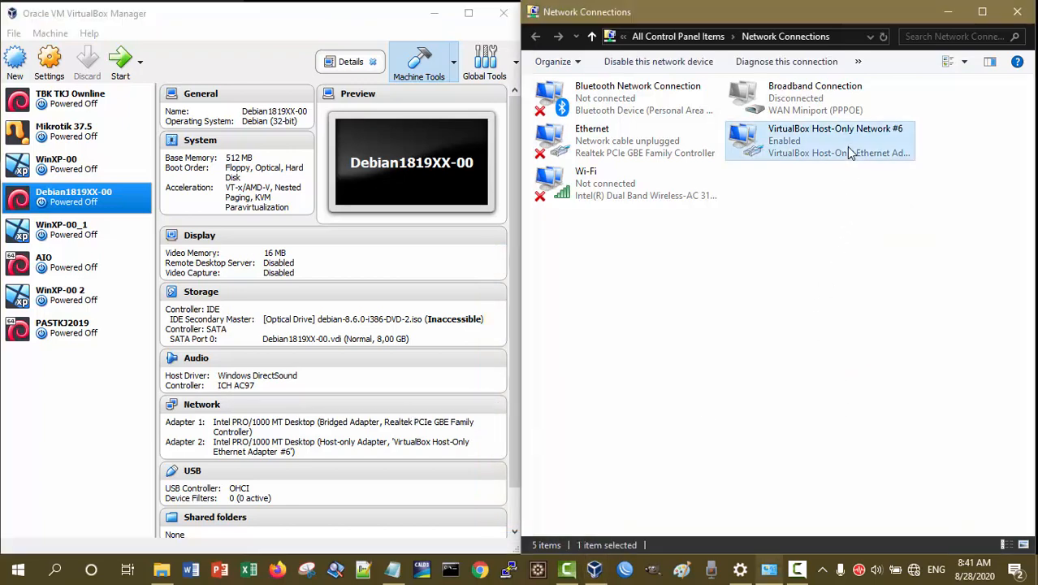
pyautogui.rightClick(849, 148)
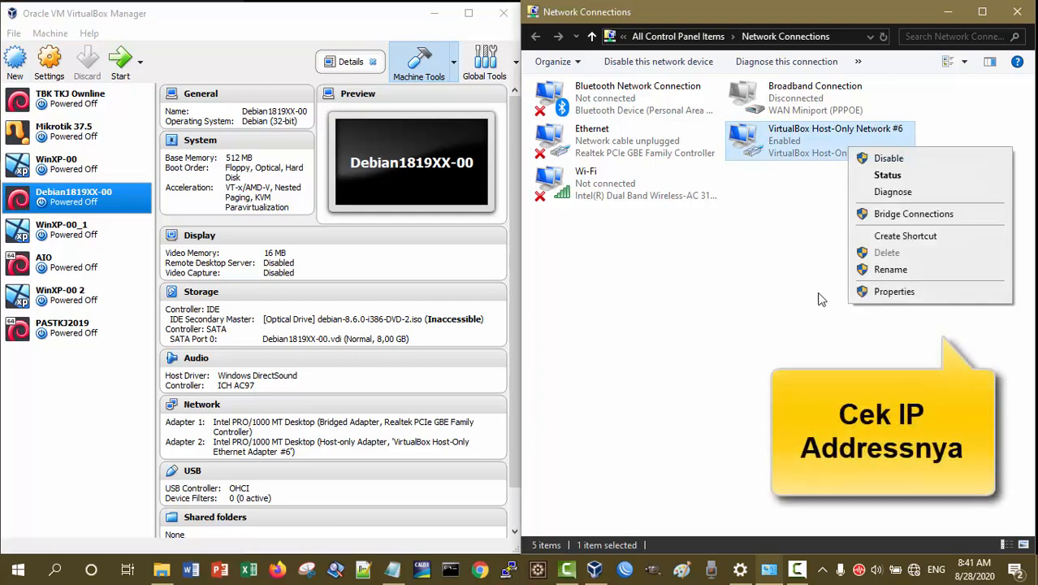
pyautogui.click(911, 296)
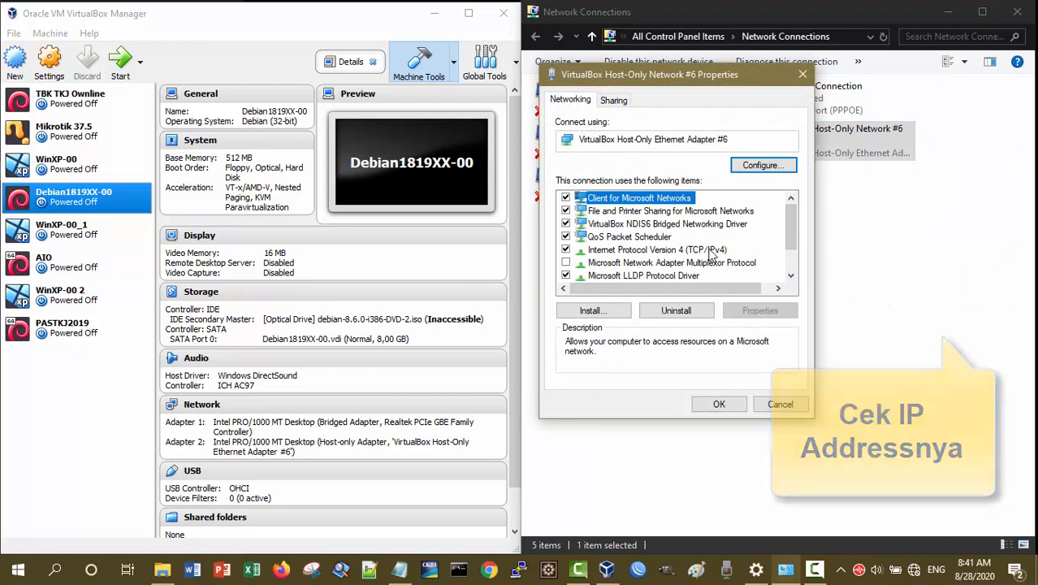
pyautogui.click(710, 251)
pyautogui.click(758, 310)
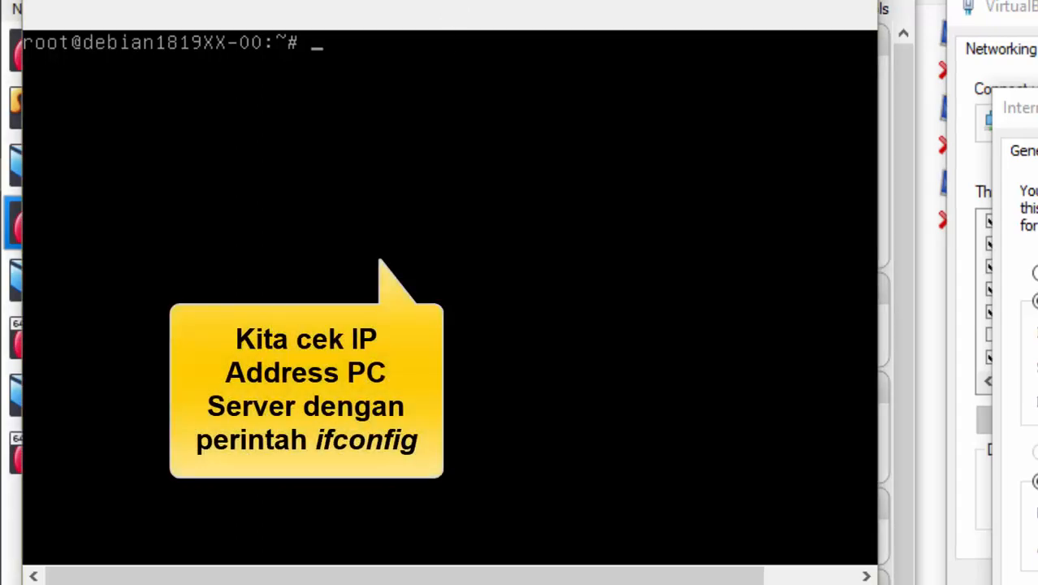
# Check the Debian server's IP configuration with ifconfig, first for all interfaces and again for eth1 only
pyautogui.write('ifconfig')
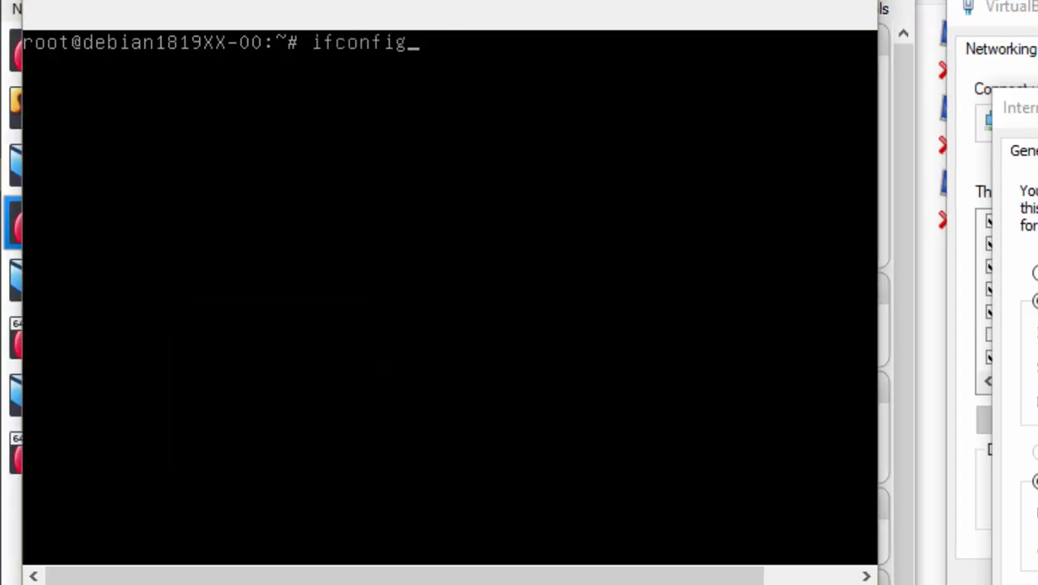
pyautogui.press('Return')
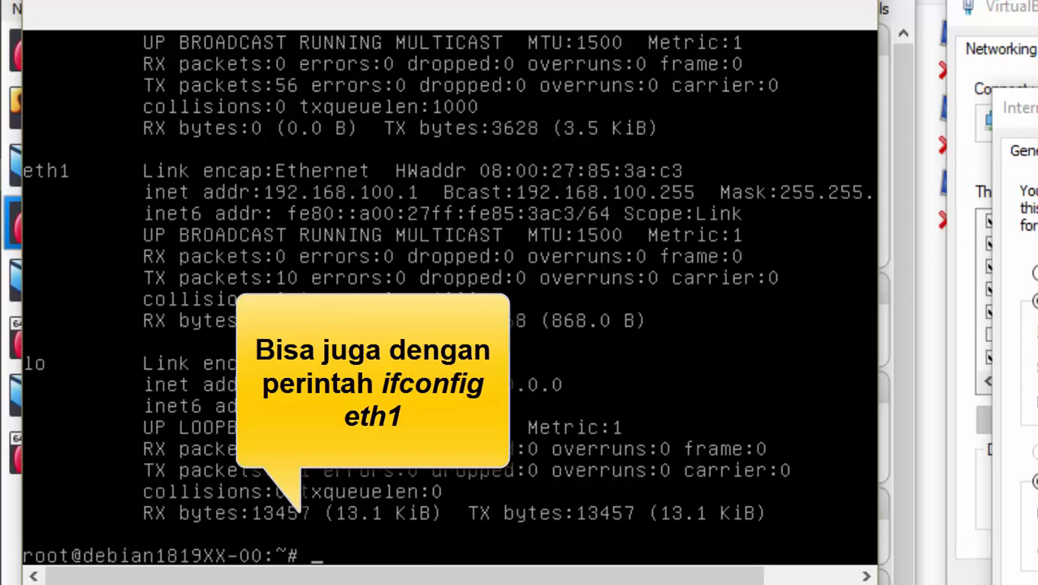
pyautogui.write('ifconfig ')
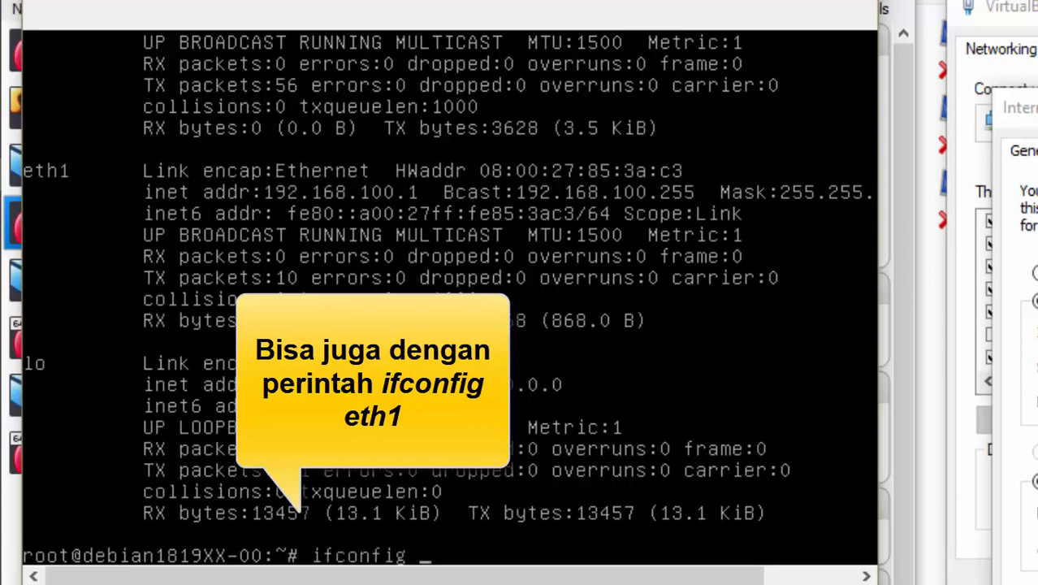
pyautogui.write('eth1')
pyautogui.press('Return')
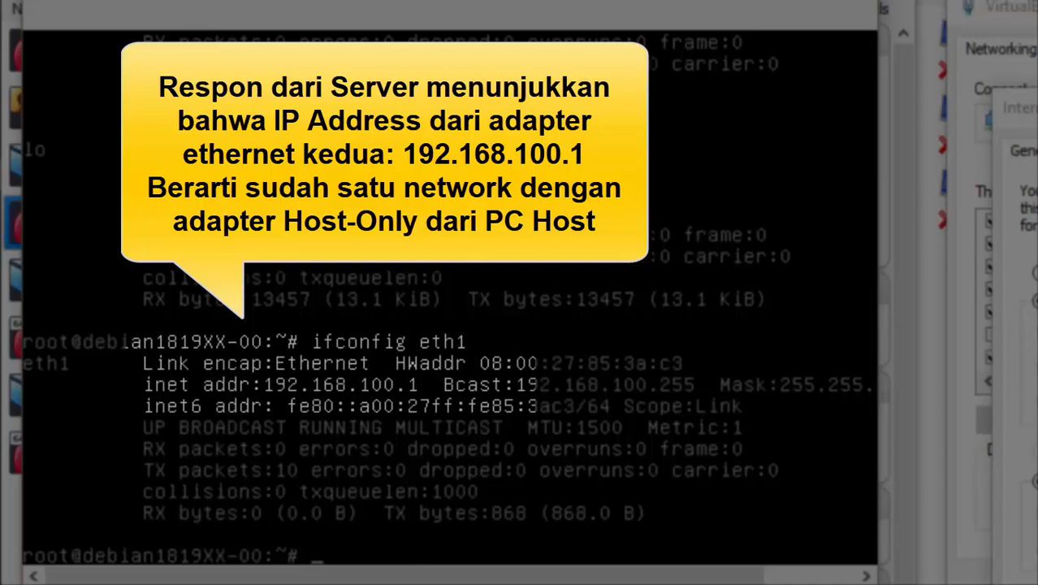
pyautogui.write('pin')
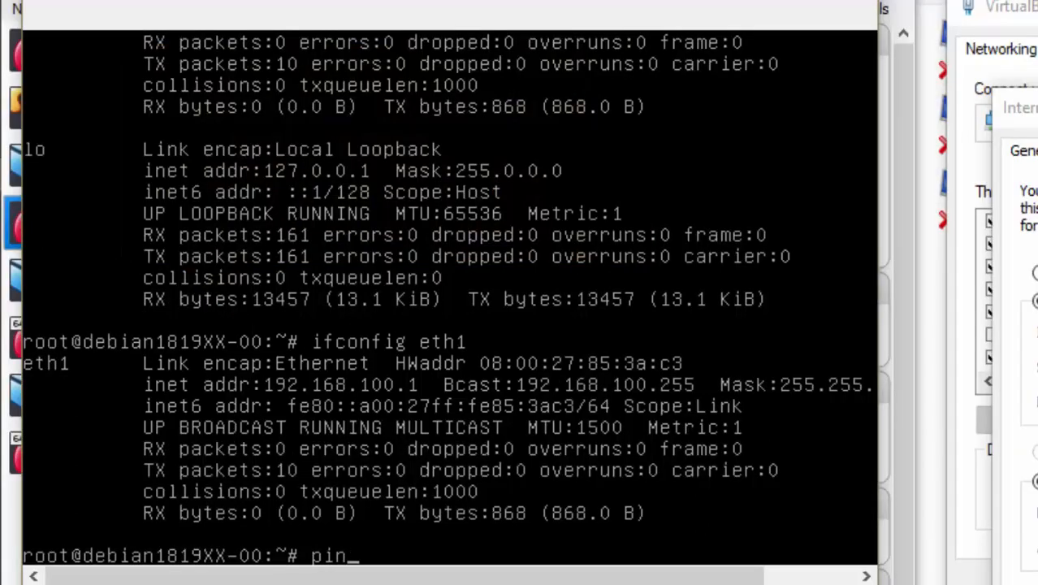
pyautogui.write('g 192')
pyautogui.press('BackSpace')
pyautogui.press('BackSpace')
pyautogui.press('BackSpace')
pyautogui.press('BackSpace')
pyautogui.press('BackSpace')
pyautogui.press('BackSpace')
pyautogui.press('BackSpace')
pyautogui.press('BackSpace')
# Clear the Debian server's terminal screen with the clear command
pyautogui.write('clear')
pyautogui.press('Return')
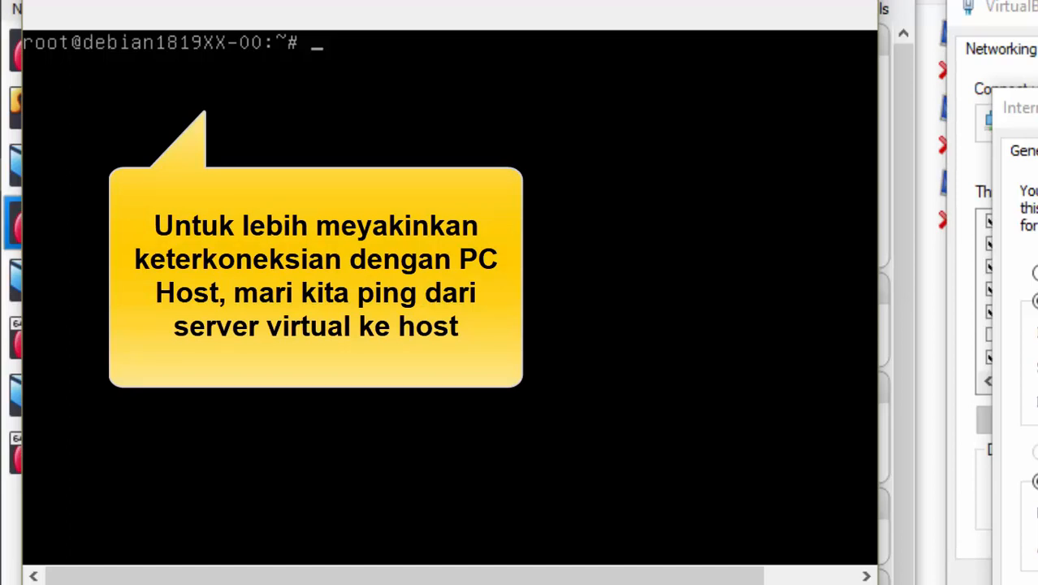
# Ping the host PC at 192.168.100.222 from the Debian server, and stop the ping after a series of replies
pyautogui.write('ping 192.1')
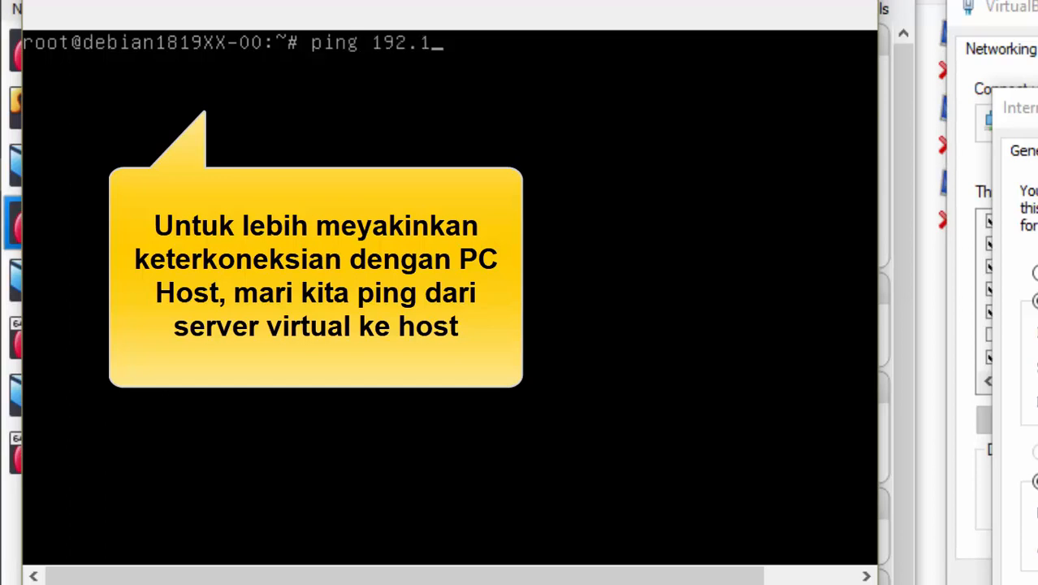
pyautogui.write('68.100.222')
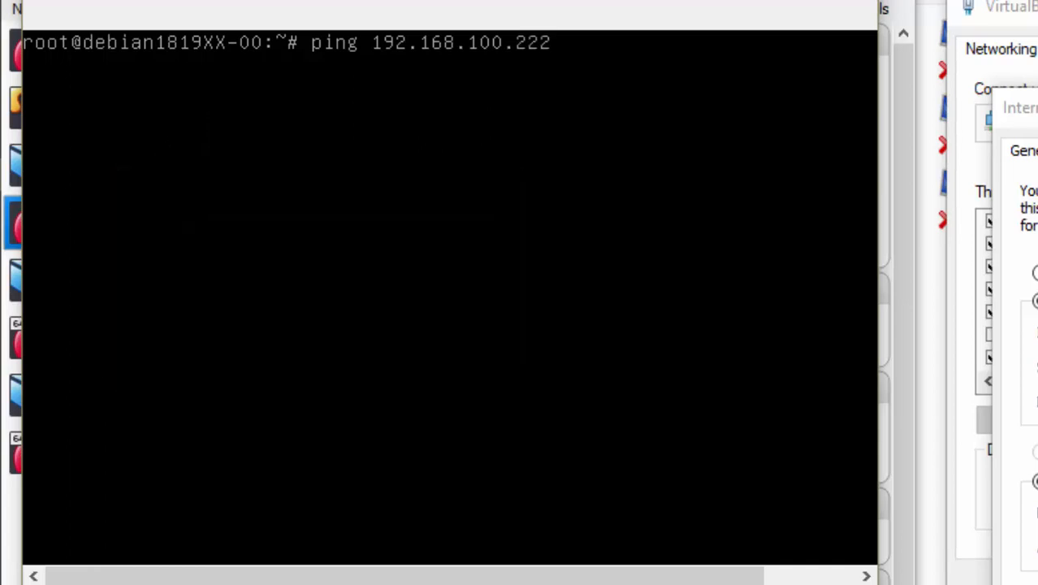
pyautogui.press('Return')
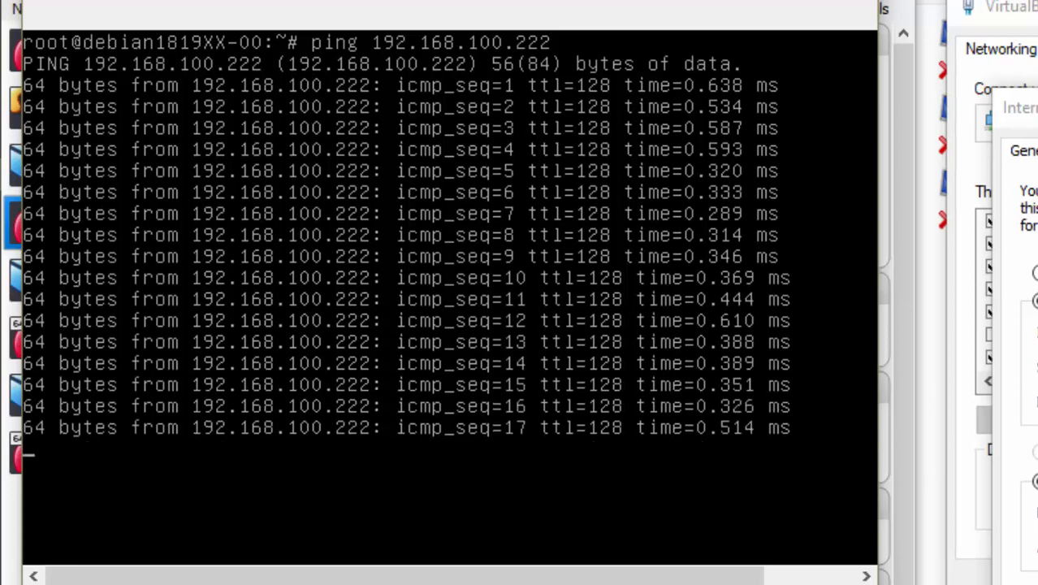
pyautogui.hotkey('ctrl', 'c')
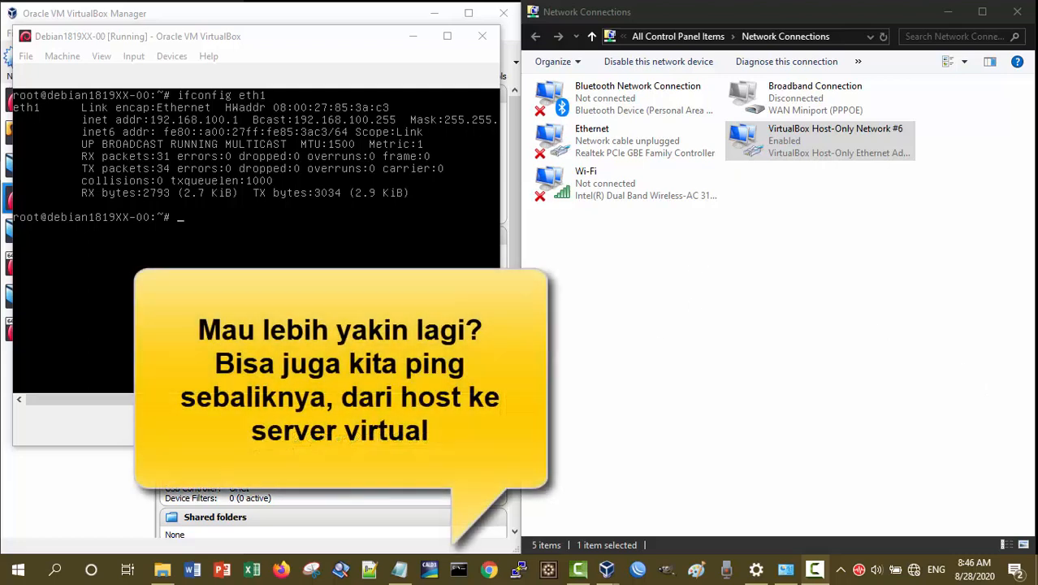
# Open Command Prompt on the host, move its window clear of the server console, and ping the virtual server at 192.168.100.1
pyautogui.click(456, 570)
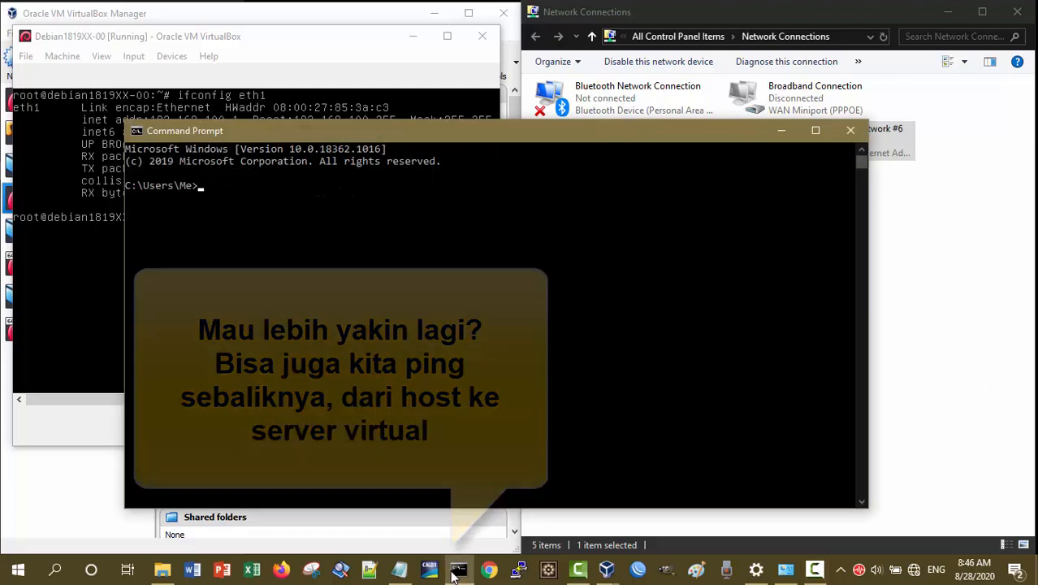
pyautogui.moveTo(579, 192); pyautogui.dragTo(494, 239)
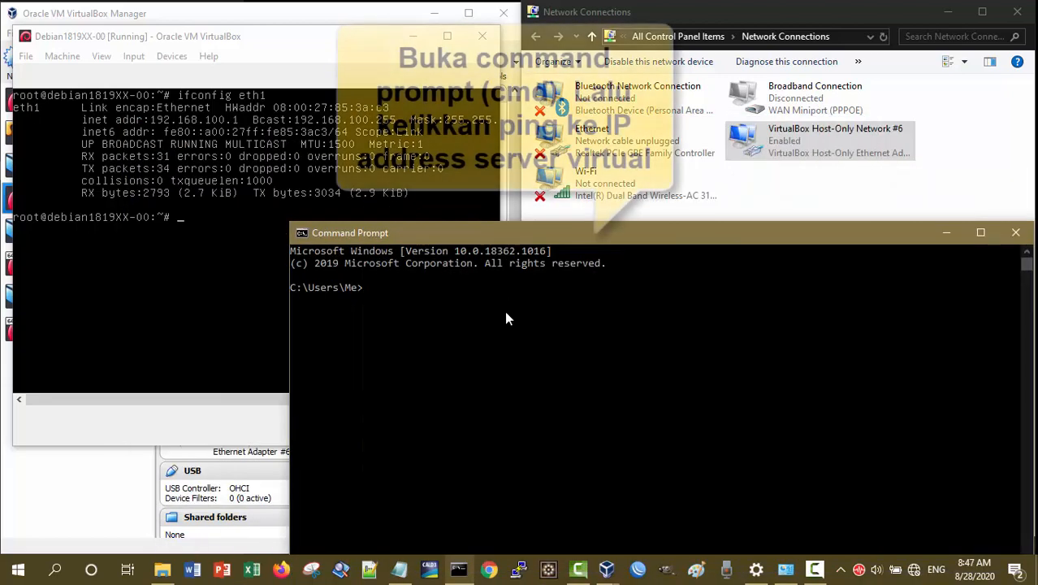
pyautogui.write('ping')
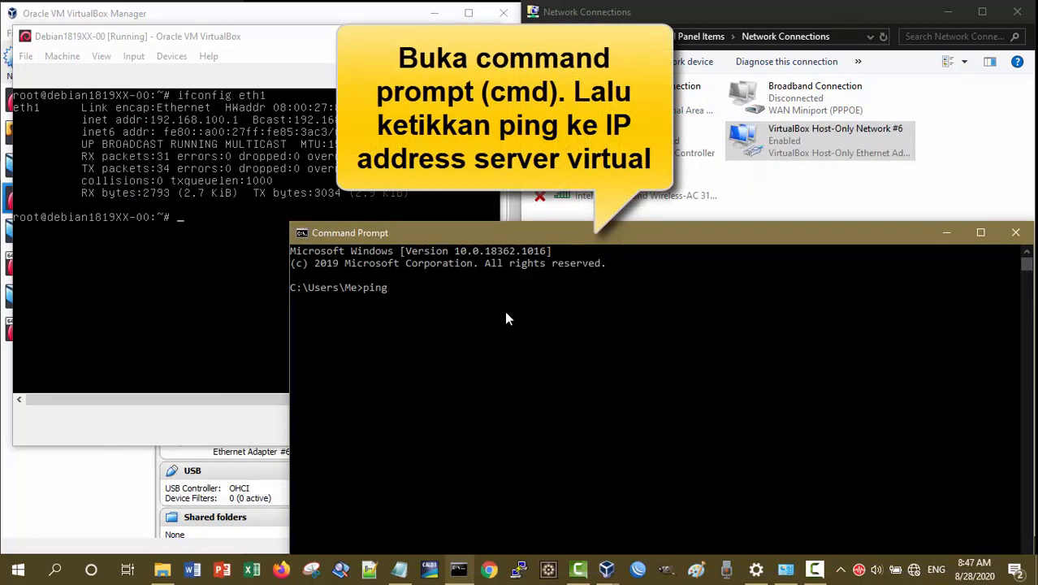
pyautogui.write(' 192.168.100')
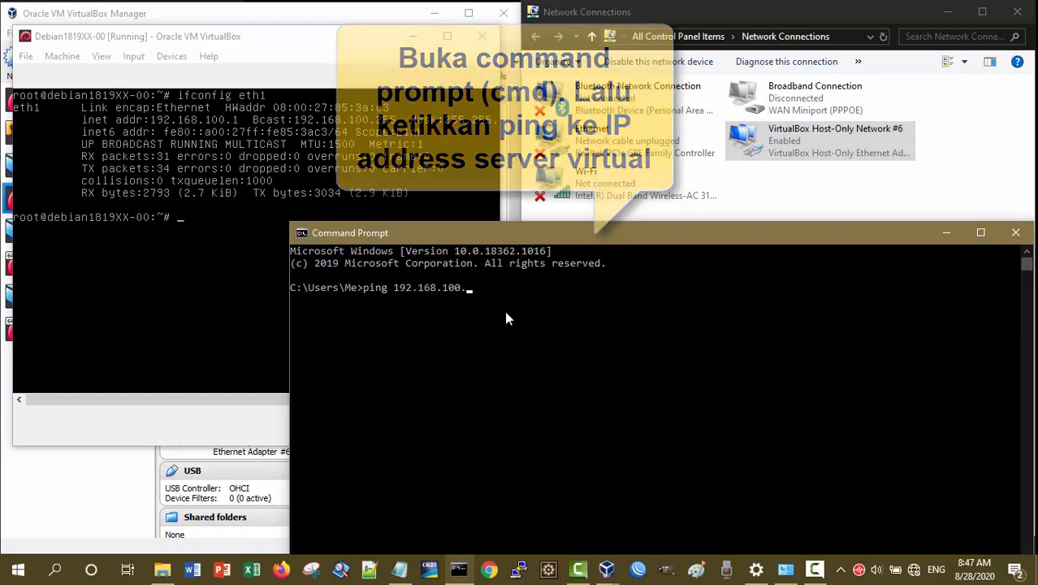
pyautogui.write('.1')
pyautogui.press('Return')
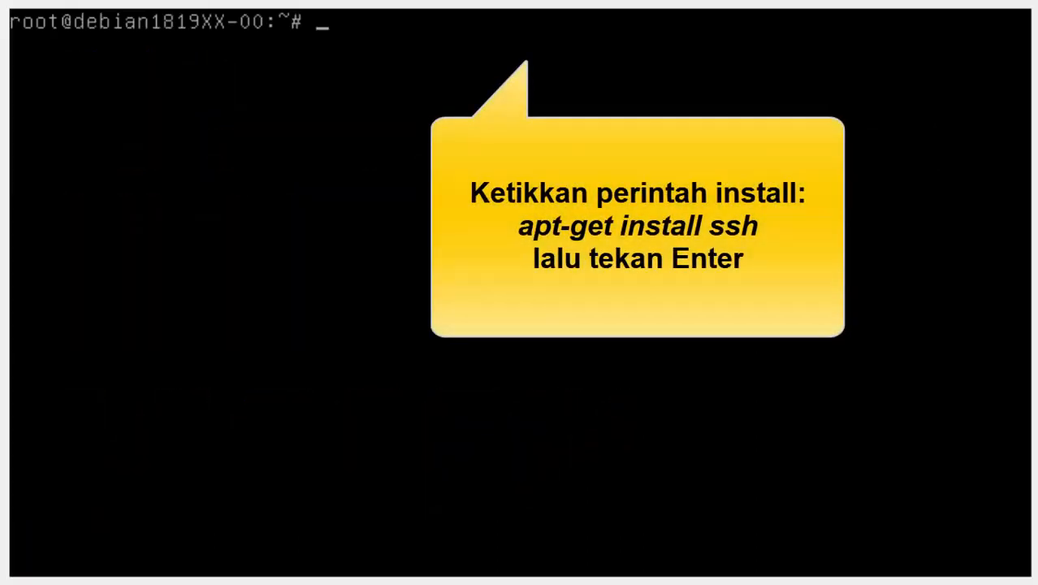
# Start installing the SSH package on the Debian server with apt-get install ssh
pyautogui.write('apt-get install ssh')
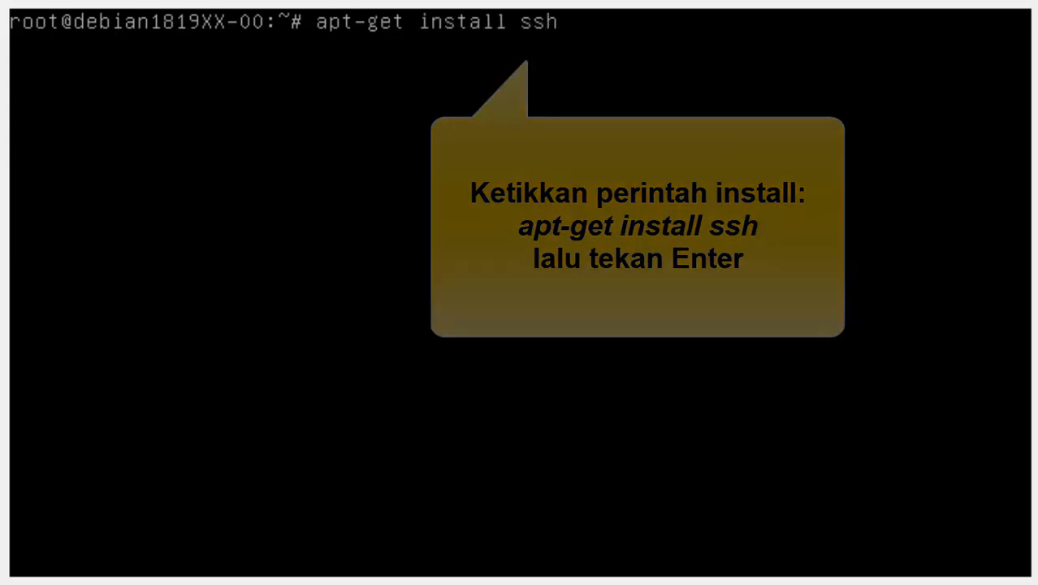
pyautogui.press('Return')
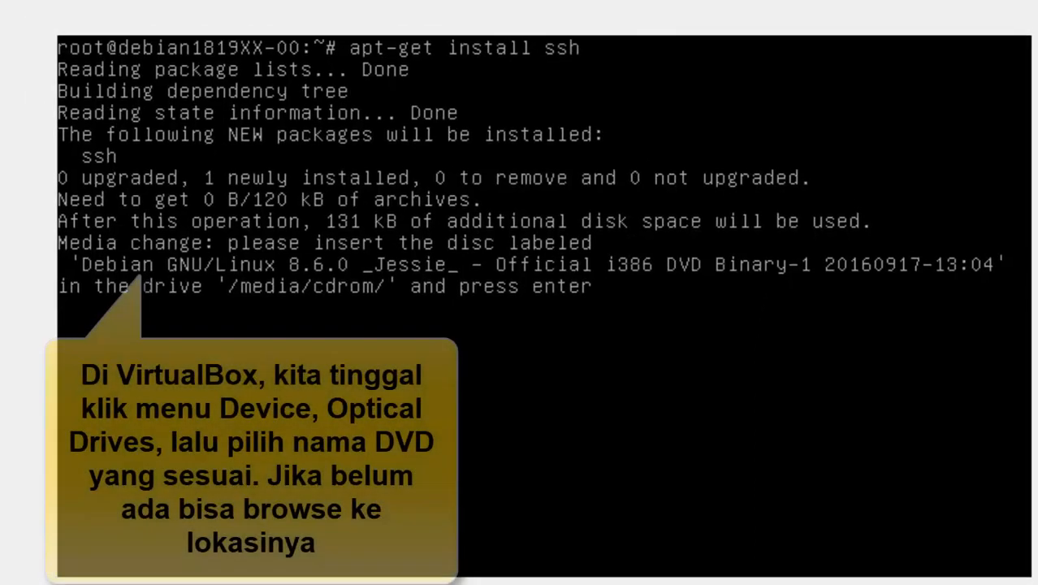
# Insert debian-8.6.0-i386-DVD-1.iso into the virtual machine's optical drive and continue the ssh installation
pyautogui.click(177, 24)
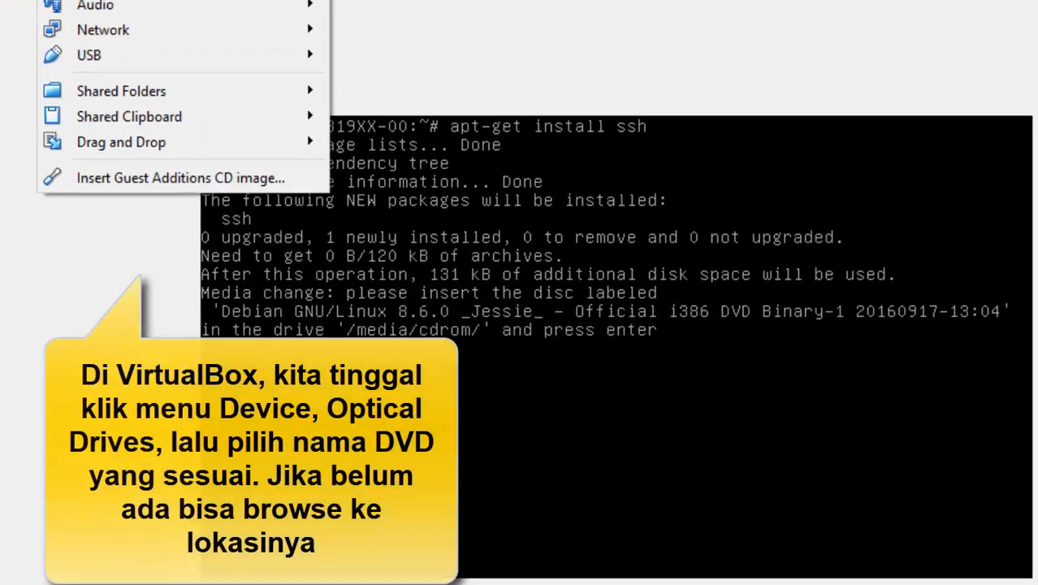
pyautogui.moveTo(174, 47)
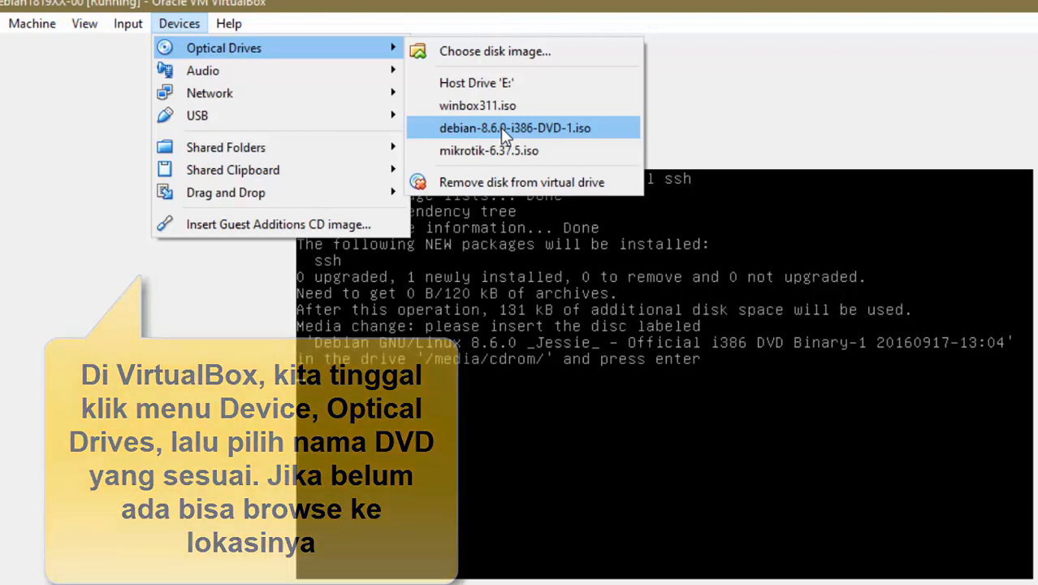
pyautogui.click(500, 127)
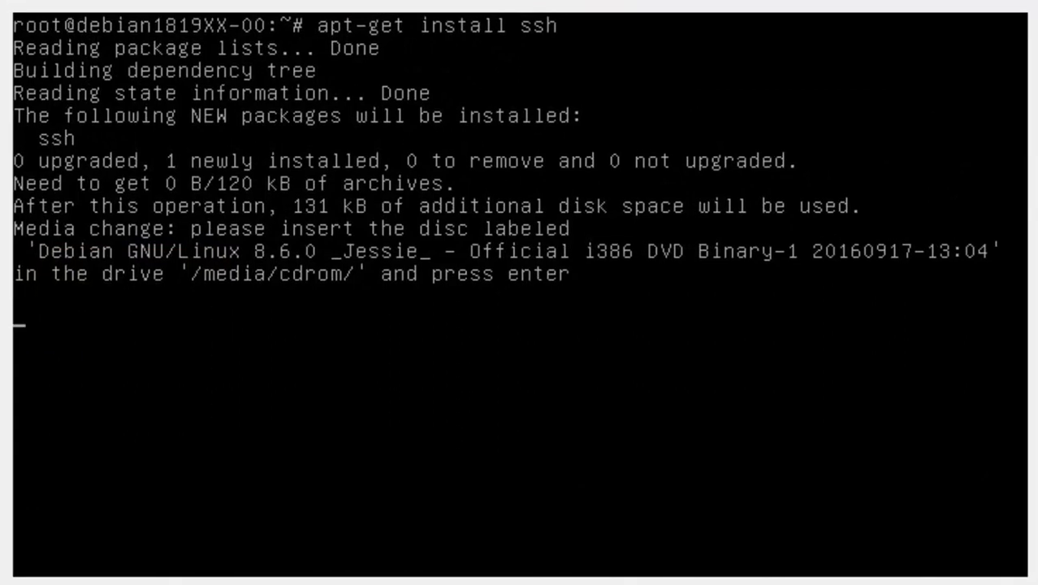
pyautogui.press('Return')
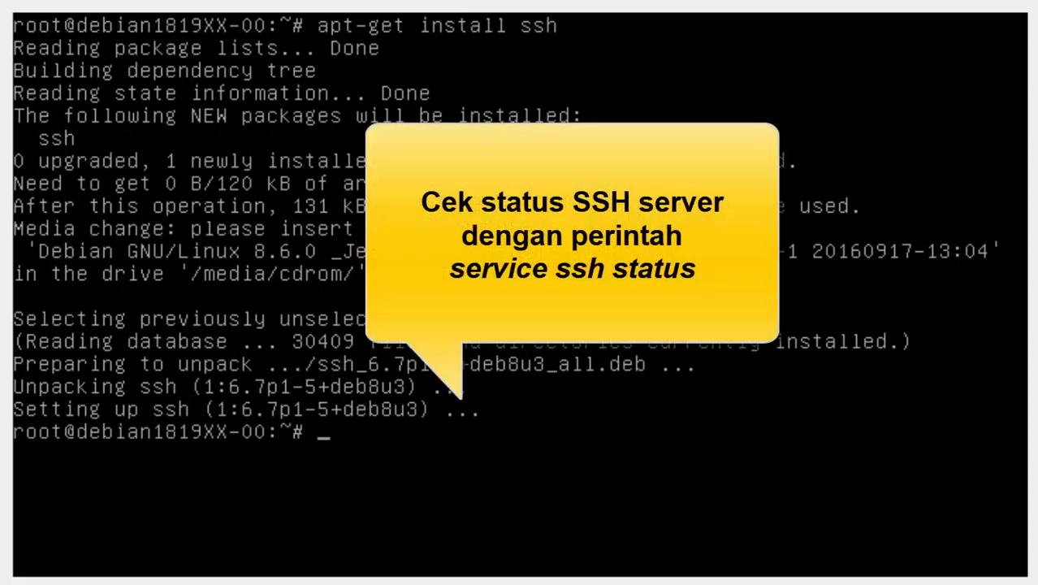
# Check the SSH server's status with service ssh status
pyautogui.write('service ')
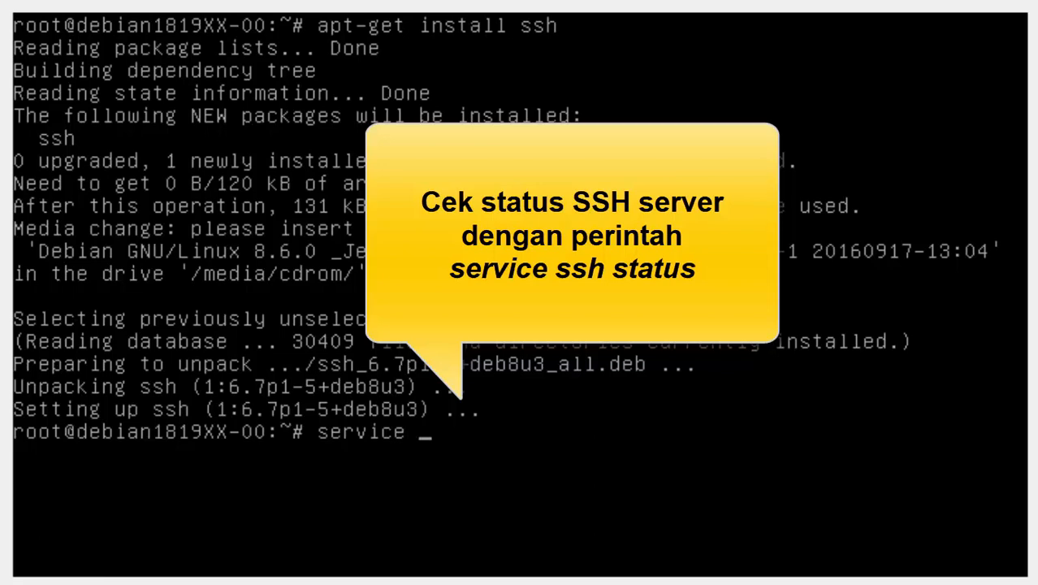
pyautogui.write('ssh status')
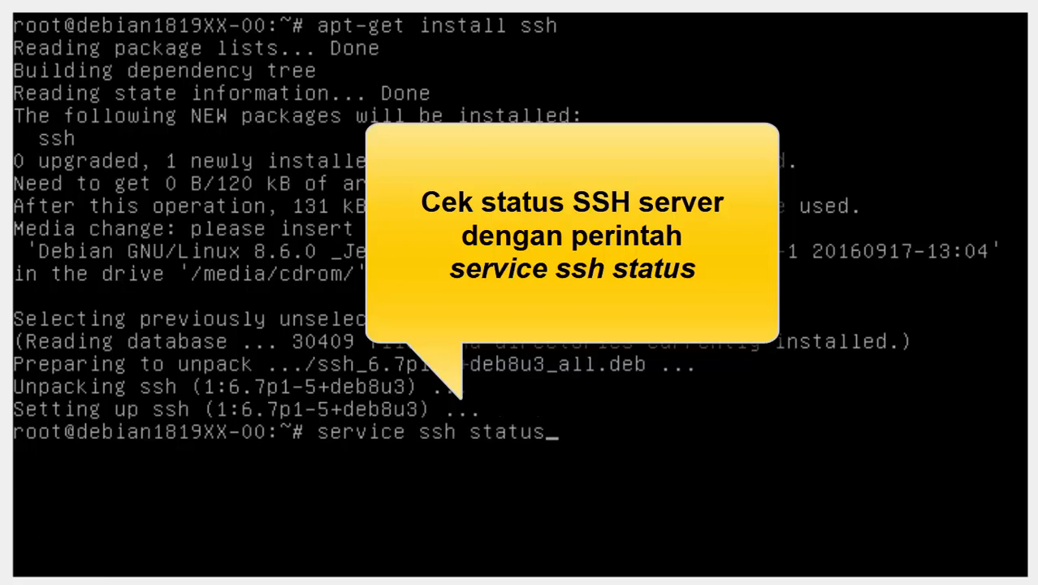
pyautogui.press('Return')
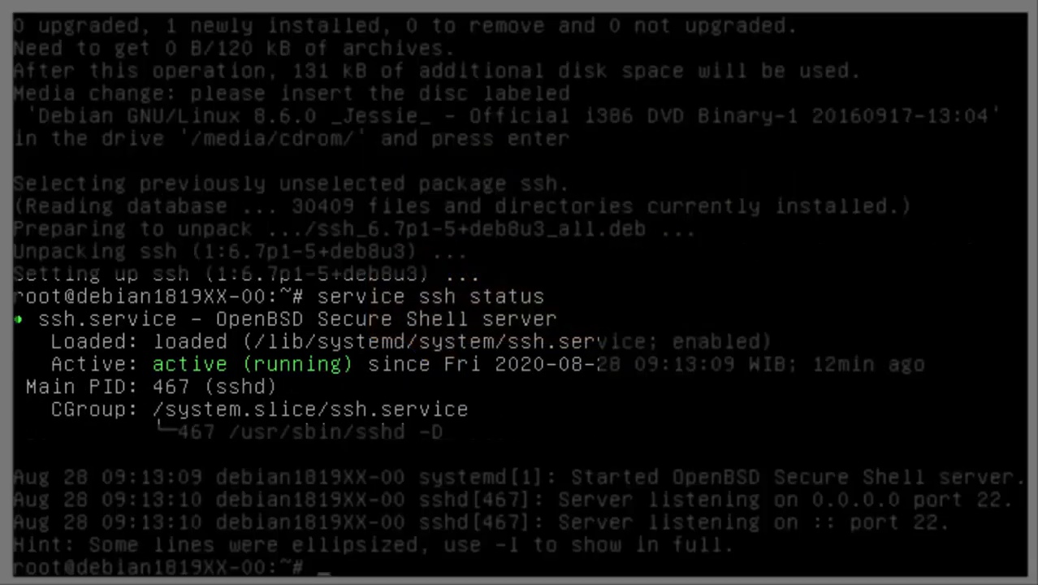